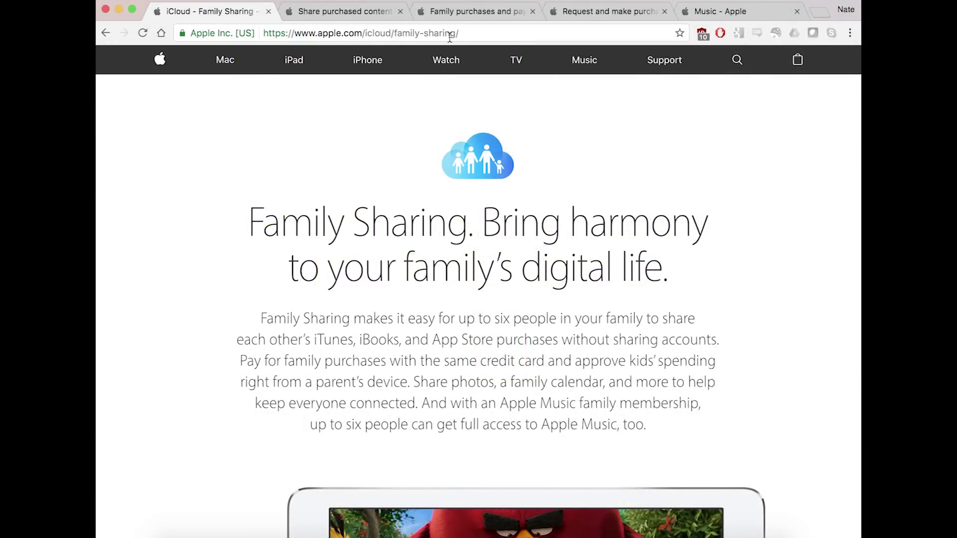
- Search Google for 'iCloud family sharing' and scroll through the results
{"action": "left_click_drag", "start_coordinate": [468, 33], "coordinate": [263, 30]}
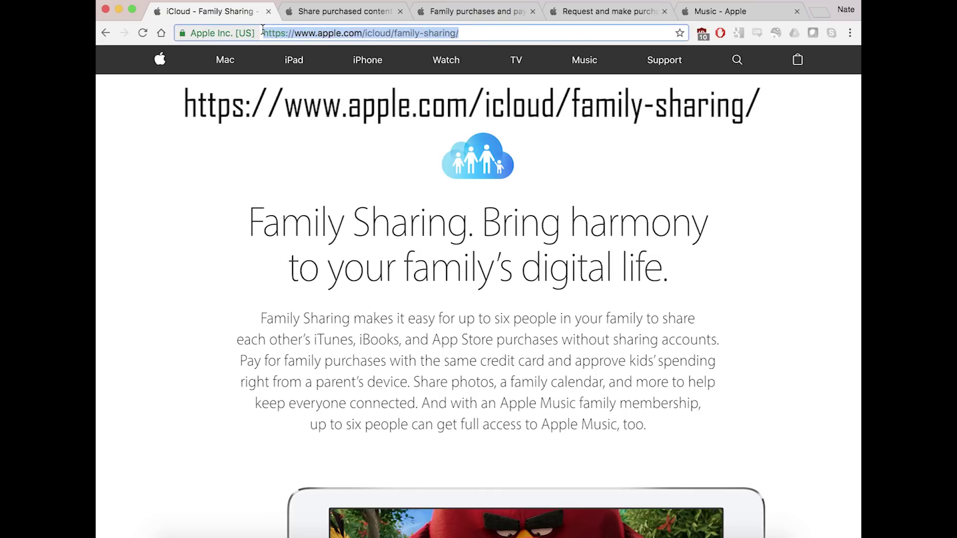
{"action": "left_click", "coordinate": [471, 34]}
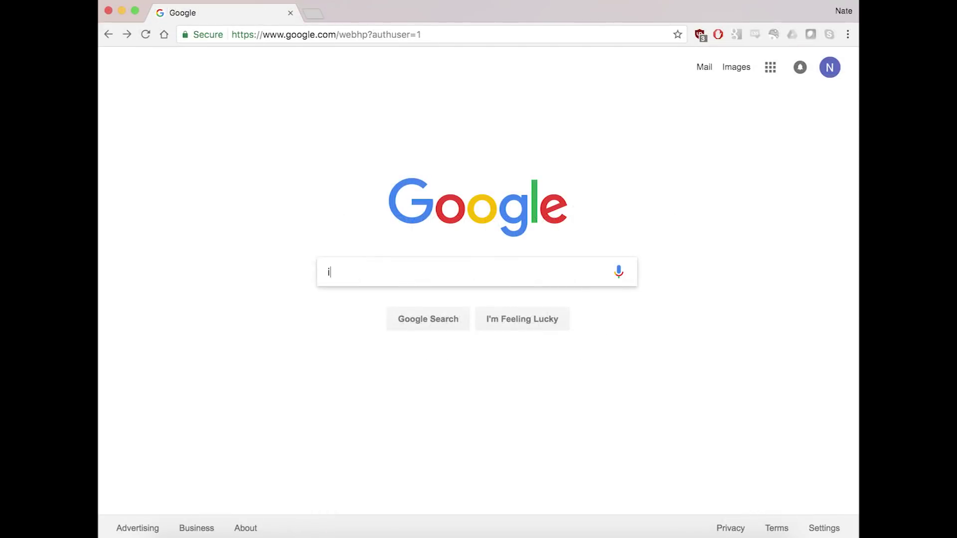
{"action": "type", "text": "iCloud fa"}
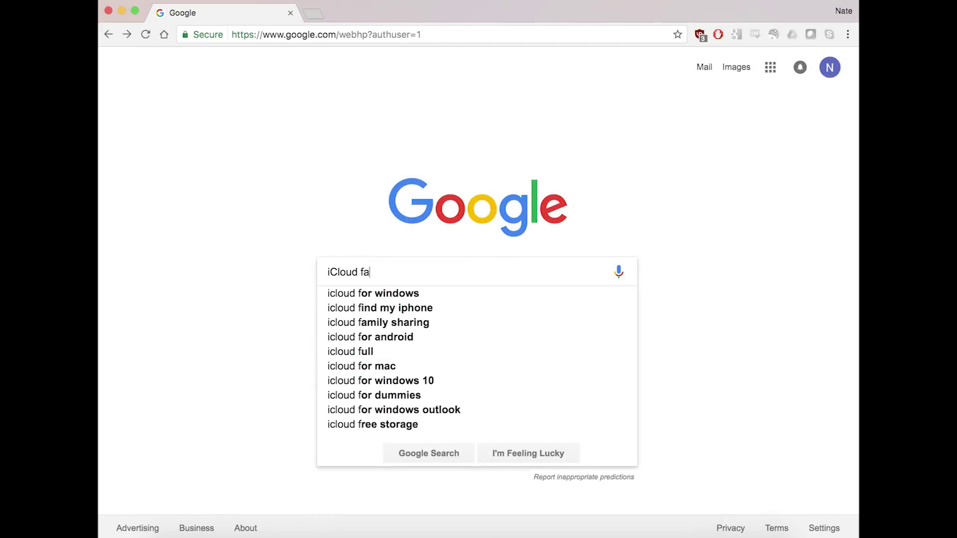
{"action": "type", "text": "mily sharing"}
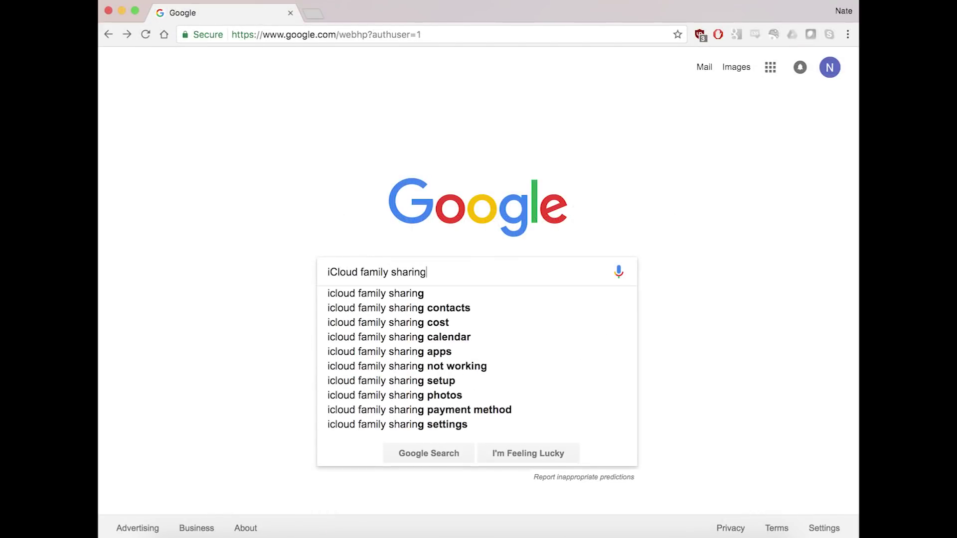
{"action": "key", "text": "Return"}
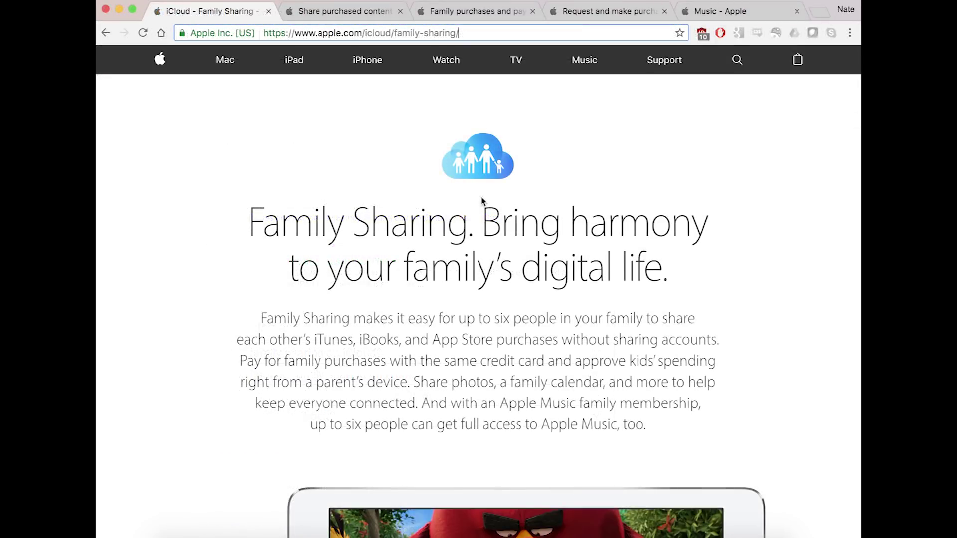
{"action": "scroll", "coordinate": [483, 200], "scroll_direction": "down", "scroll_amount": 1}
{"action": "scroll", "coordinate": [483, 201], "scroll_direction": "down", "scroll_amount": 2}
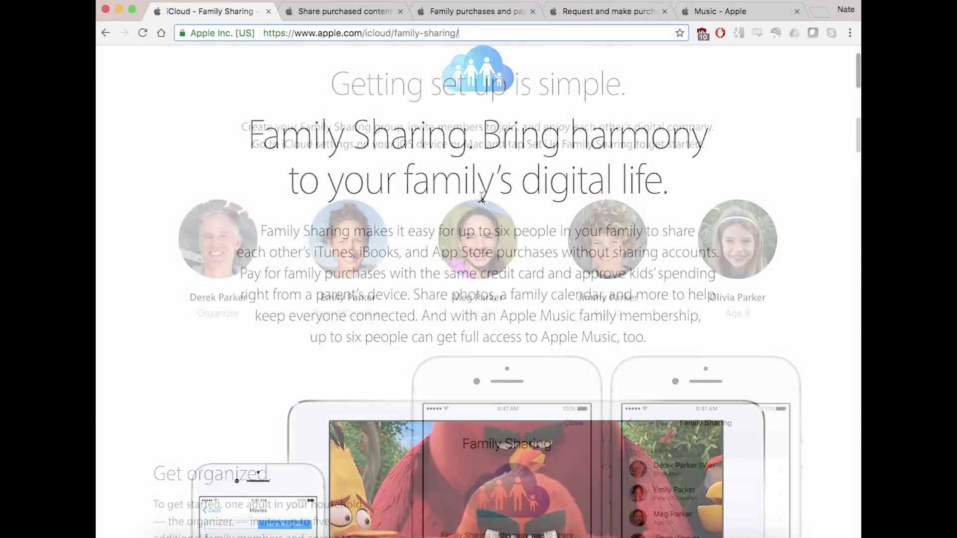
- Open the 'Learn how to set up Family Sharing' article from Get organized in a new tab
{"action": "scroll", "coordinate": [481, 199], "scroll_direction": "down", "scroll_amount": 1}
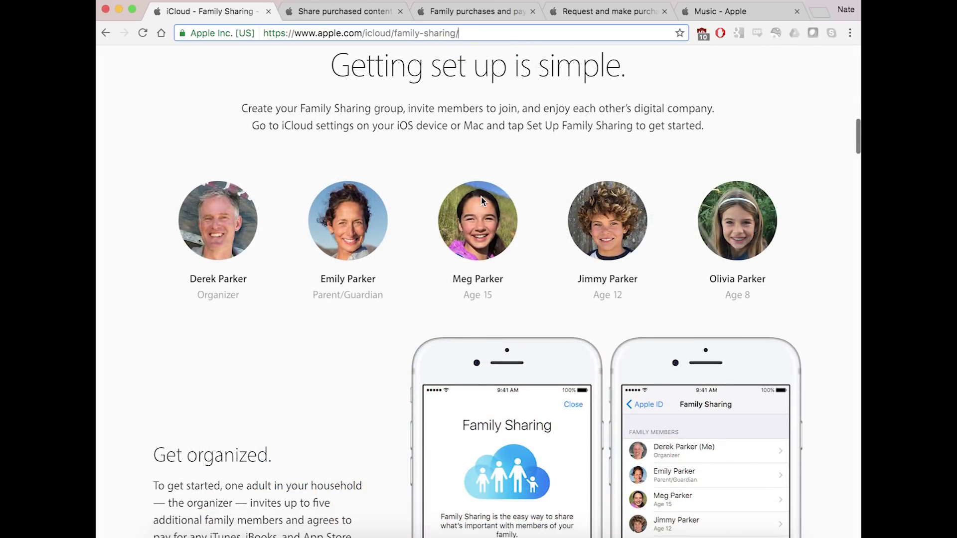
{"action": "scroll", "coordinate": [481, 200], "scroll_direction": "down", "scroll_amount": 5}
{"action": "scroll", "coordinate": [481, 201], "scroll_direction": "down", "scroll_amount": 4}
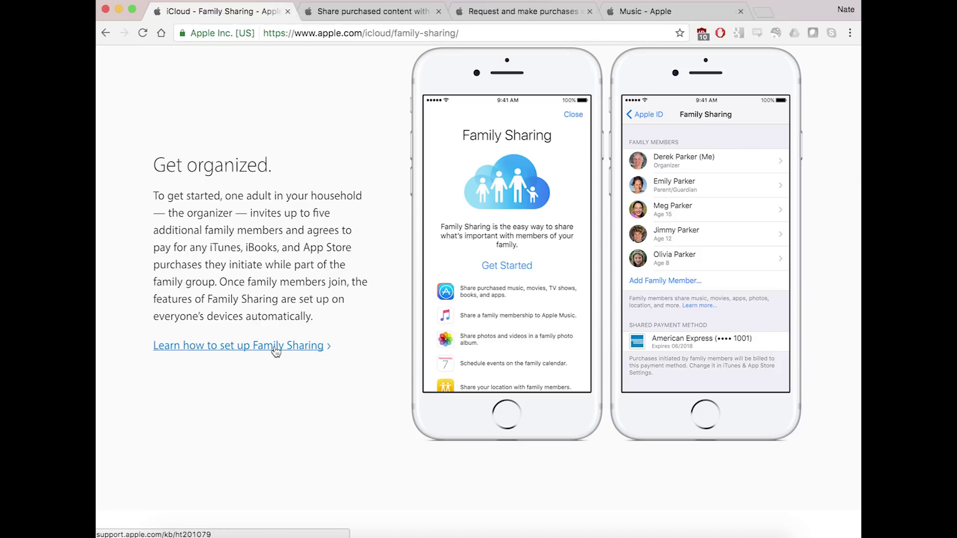
{"action": "left_click", "coordinate": [276, 346]}
{"action": "left_click", "coordinate": [708, 11]}
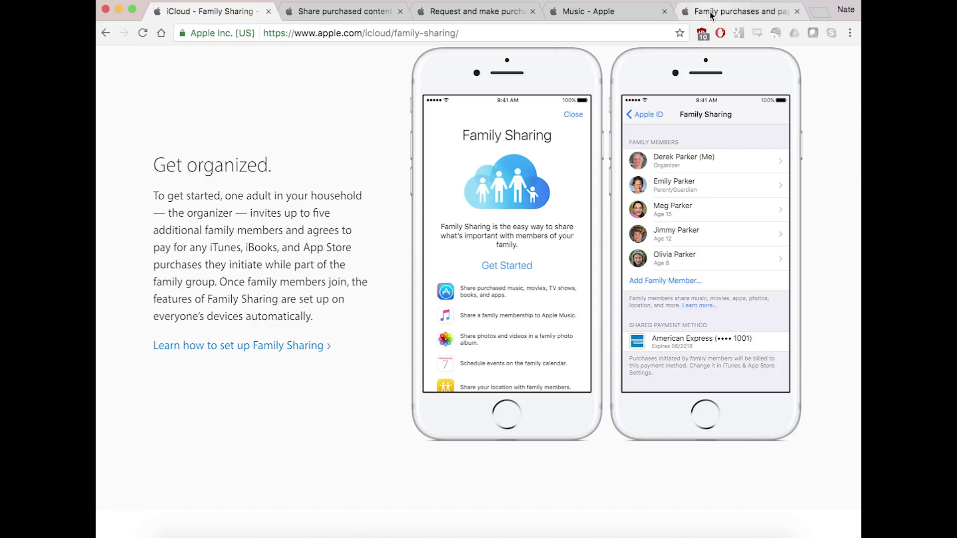
- Highlight the Ask to Buy instructions for iPhone, iPad, iPod touch and Mac
{"action": "scroll", "coordinate": [532, 169], "scroll_direction": "down", "scroll_amount": 2}
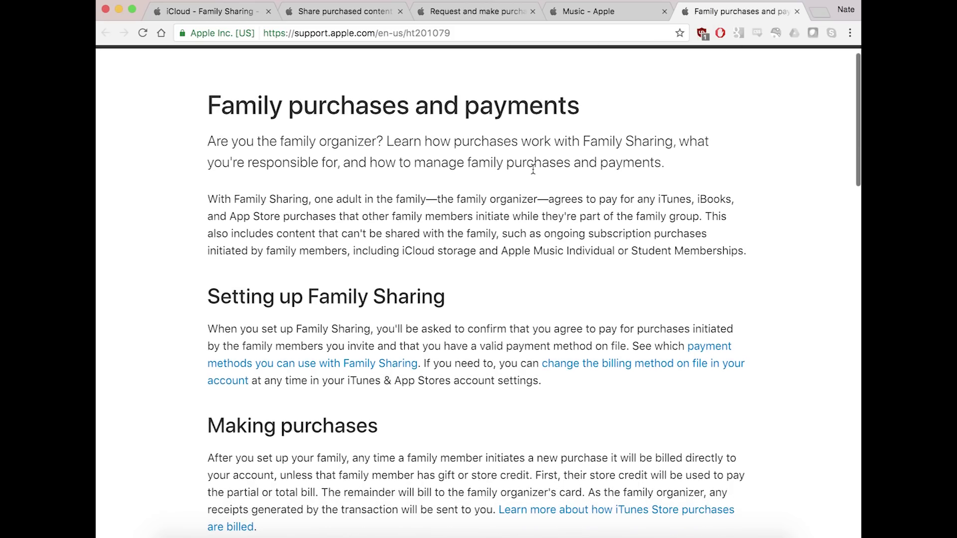
{"action": "scroll", "coordinate": [533, 169], "scroll_direction": "down", "scroll_amount": 6}
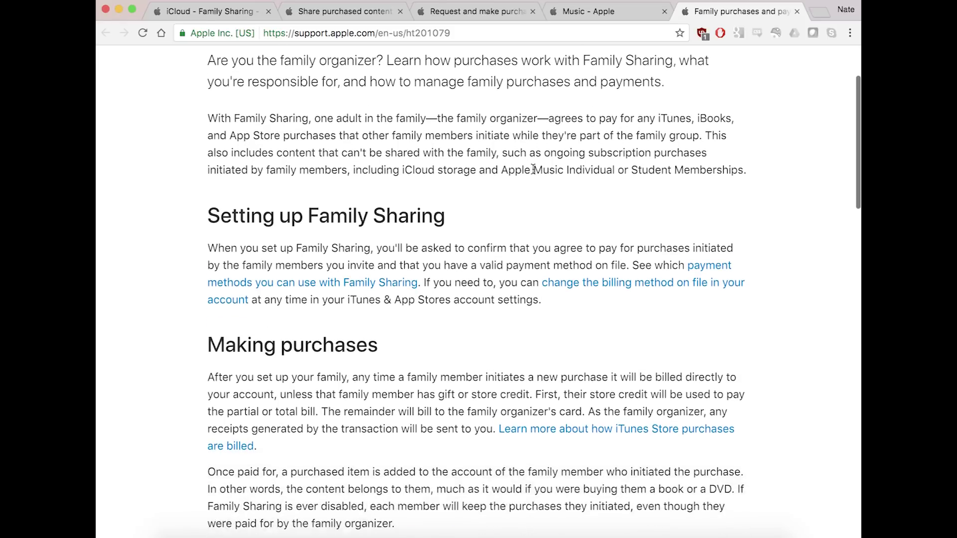
{"action": "scroll", "coordinate": [532, 168], "scroll_direction": "down", "scroll_amount": 6}
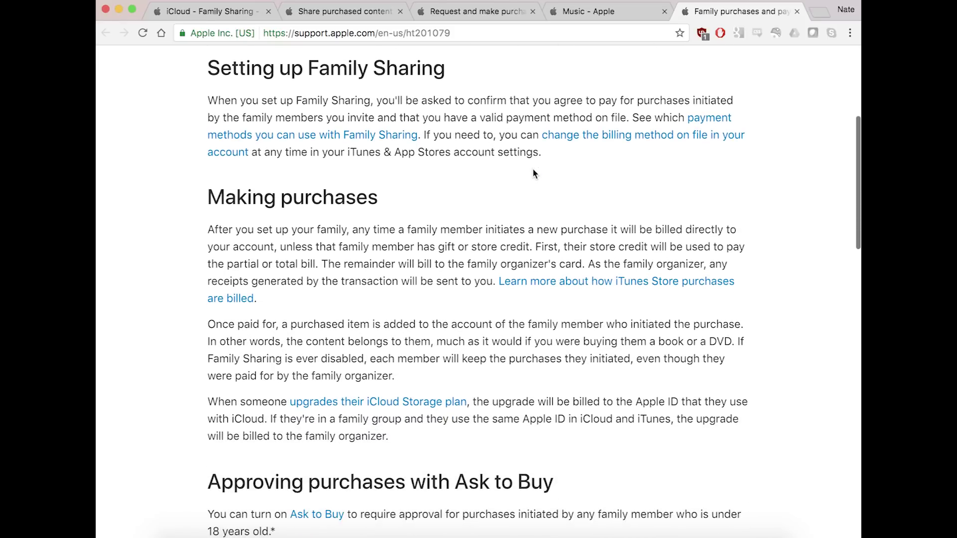
{"action": "scroll", "coordinate": [532, 169], "scroll_direction": "down", "scroll_amount": 2}
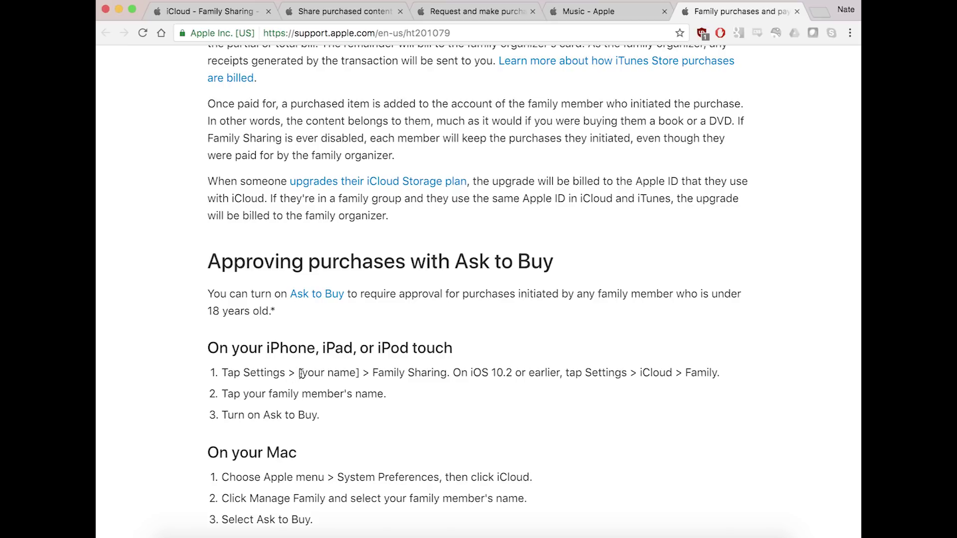
{"action": "scroll", "coordinate": [294, 477], "scroll_direction": "down", "scroll_amount": 2}
{"action": "left_click_drag", "start_coordinate": [327, 481], "coordinate": [199, 303]}
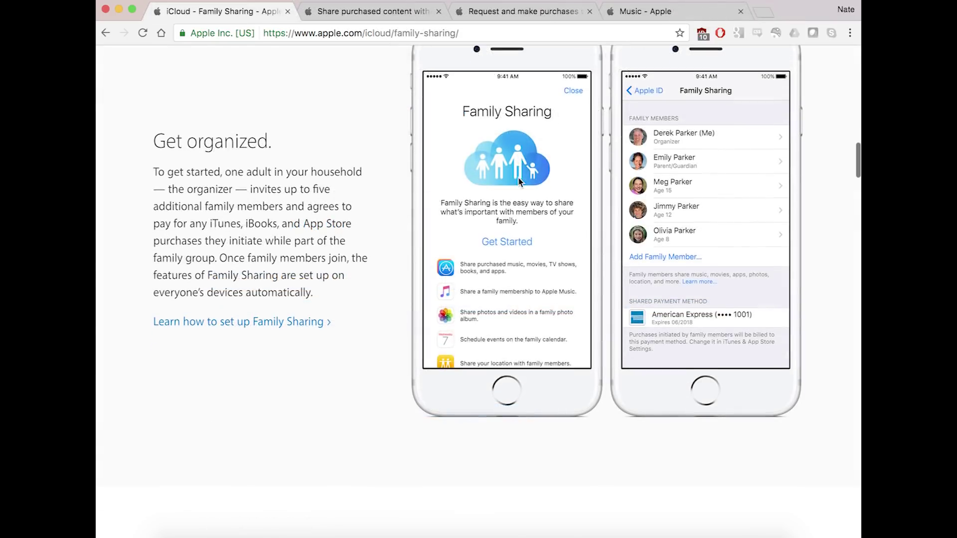
{"action": "scroll", "coordinate": [519, 181], "scroll_direction": "down", "scroll_amount": 5}
{"action": "scroll", "coordinate": [518, 178], "scroll_direction": "down", "scroll_amount": 5}
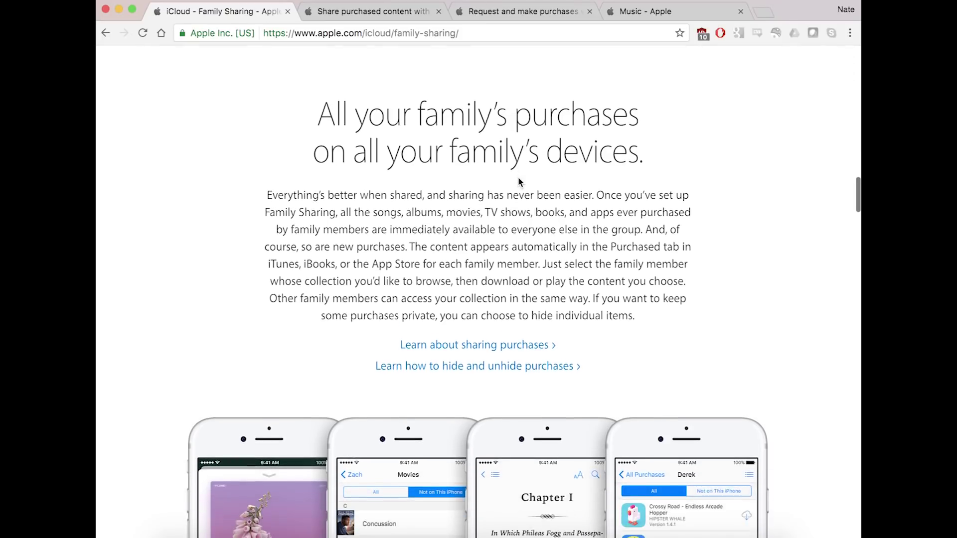
{"action": "scroll", "coordinate": [518, 180], "scroll_direction": "down", "scroll_amount": 1}
{"action": "scroll", "coordinate": [518, 180], "scroll_direction": "down", "scroll_amount": 1}
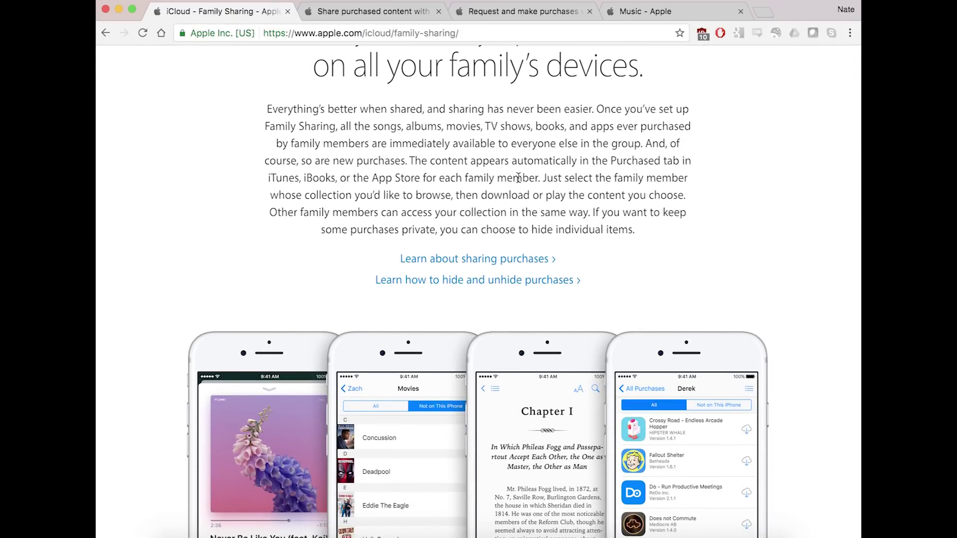
{"action": "scroll", "coordinate": [519, 177], "scroll_direction": "down", "scroll_amount": 3}
{"action": "scroll", "coordinate": [518, 180], "scroll_direction": "down", "scroll_amount": 2}
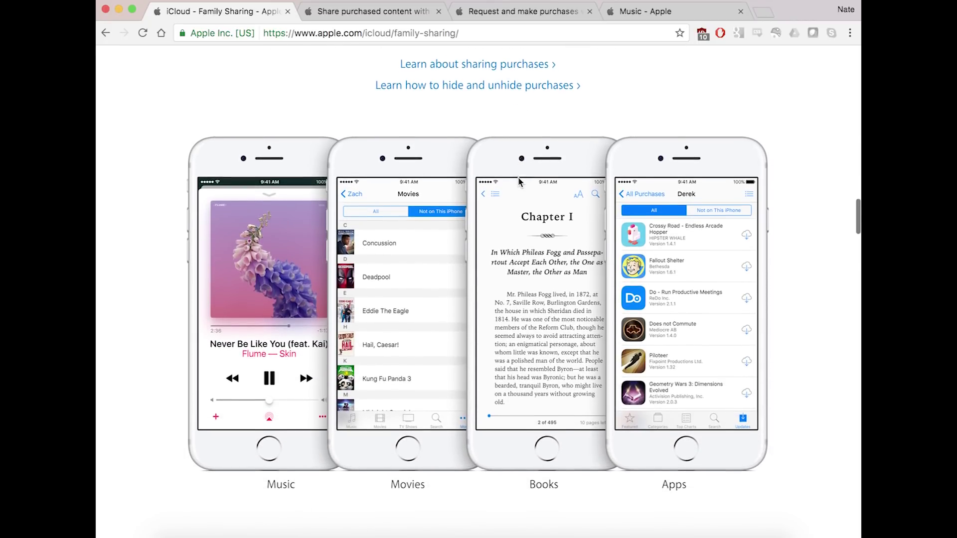
{"action": "scroll", "coordinate": [518, 181], "scroll_direction": "down", "scroll_amount": 3}
{"action": "scroll", "coordinate": [518, 180], "scroll_direction": "down", "scroll_amount": 3}
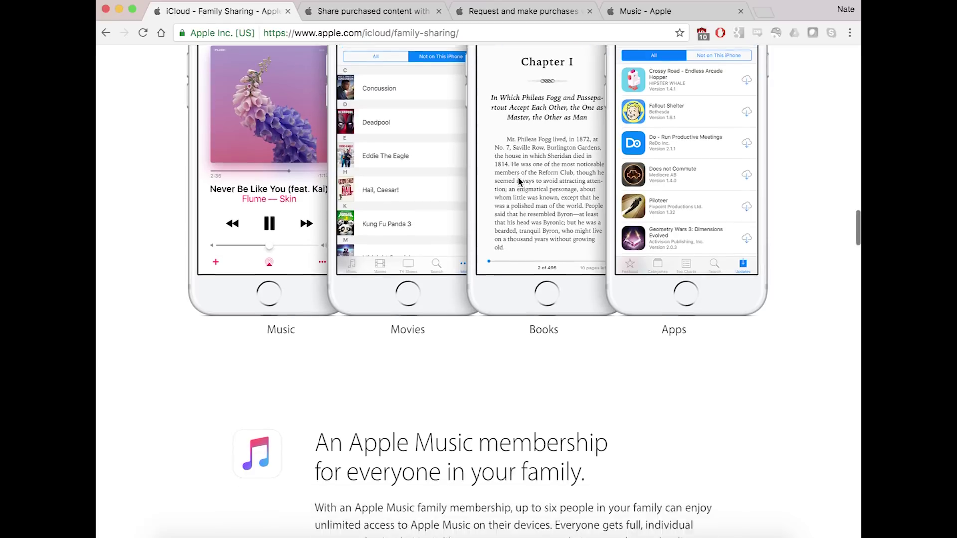
{"action": "scroll", "coordinate": [519, 181], "scroll_direction": "down", "scroll_amount": 6}
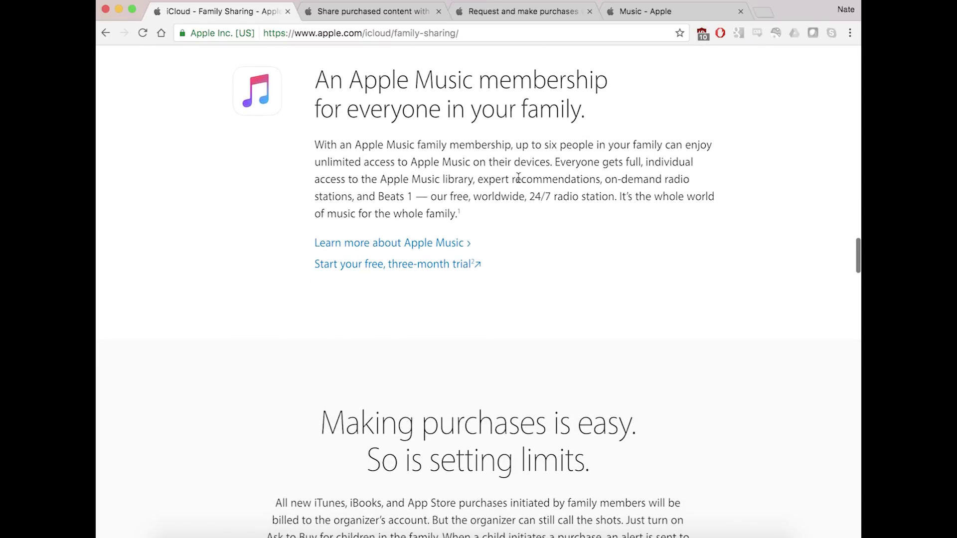
{"action": "scroll", "coordinate": [524, 232], "scroll_direction": "down", "scroll_amount": 5}
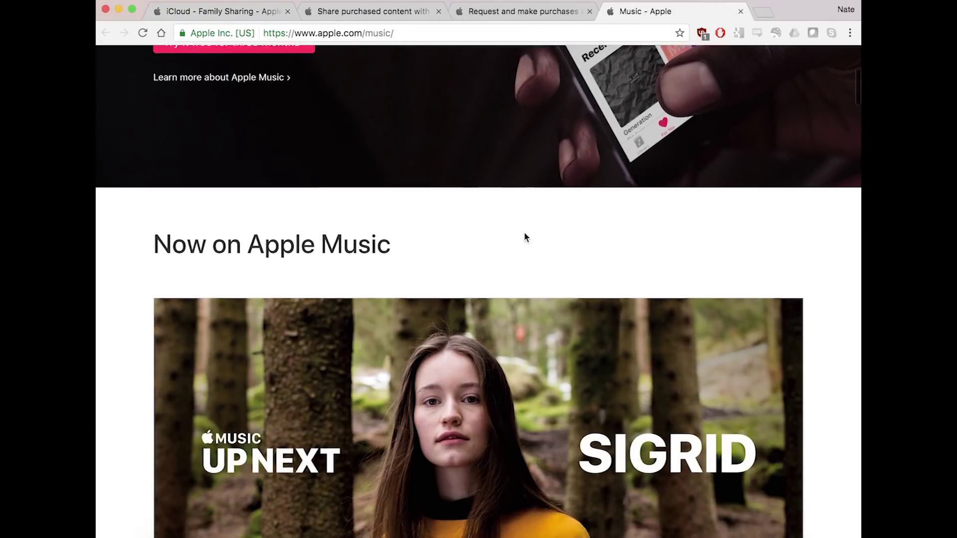
{"action": "scroll", "coordinate": [525, 232], "scroll_direction": "down", "scroll_amount": 6}
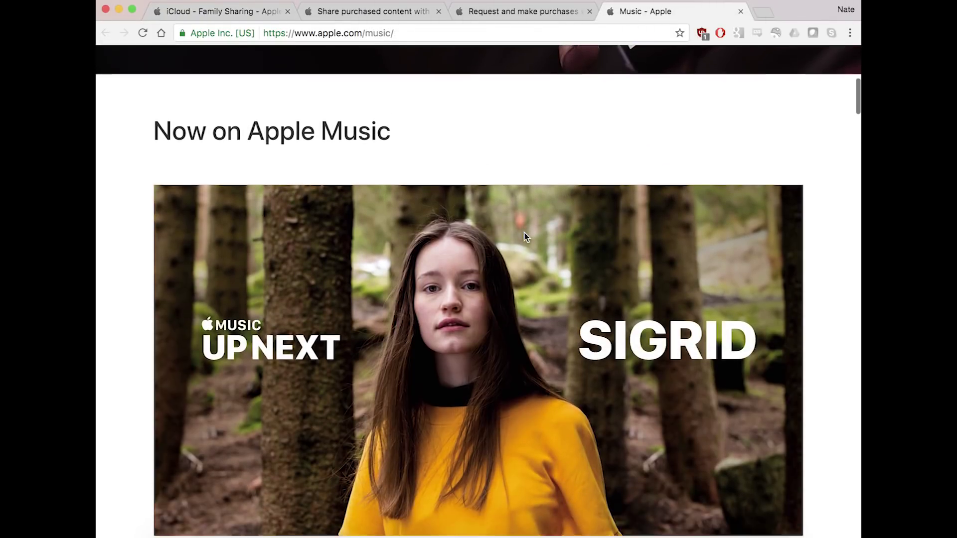
{"action": "scroll", "coordinate": [524, 233], "scroll_direction": "down", "scroll_amount": 5}
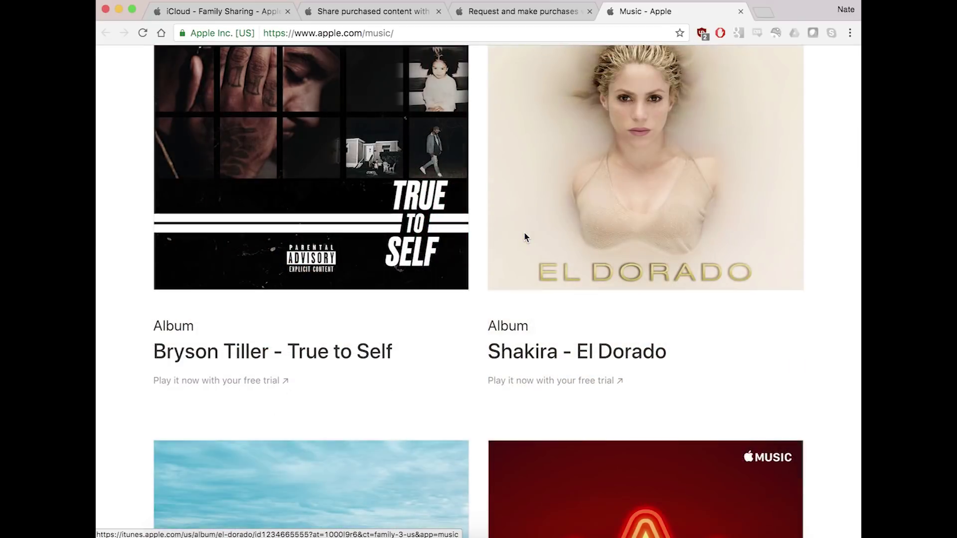
{"action": "scroll", "coordinate": [525, 233], "scroll_direction": "down", "scroll_amount": 7}
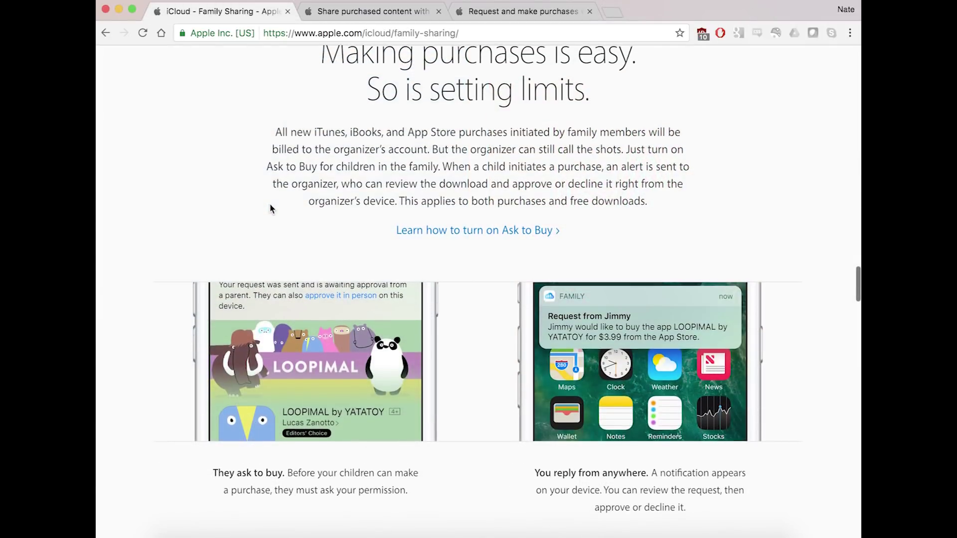
- Scroll up the Ask to Buy article to the Approve or decline a request section
{"action": "scroll", "coordinate": [270, 209], "scroll_direction": "up", "scroll_amount": 2}
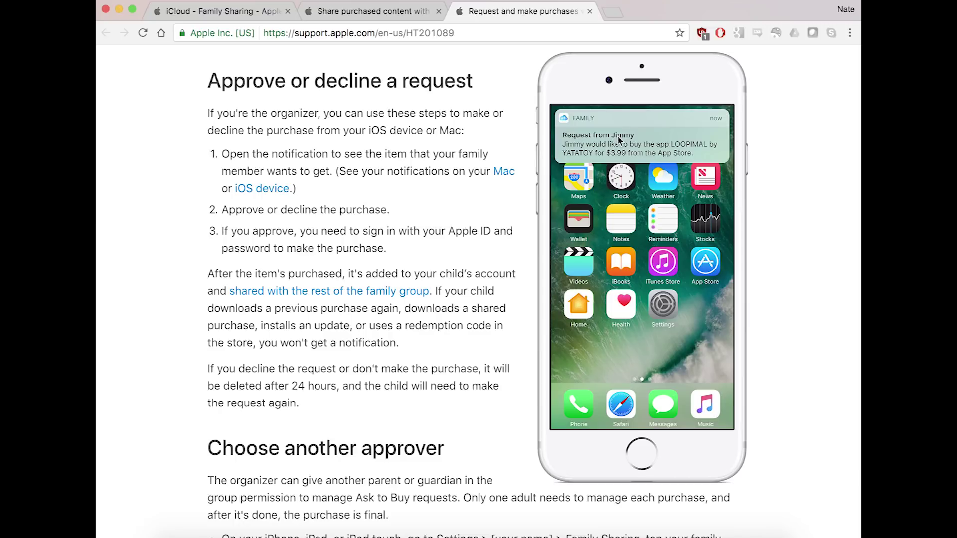
{"action": "scroll", "coordinate": [618, 140], "scroll_direction": "down", "scroll_amount": 1}
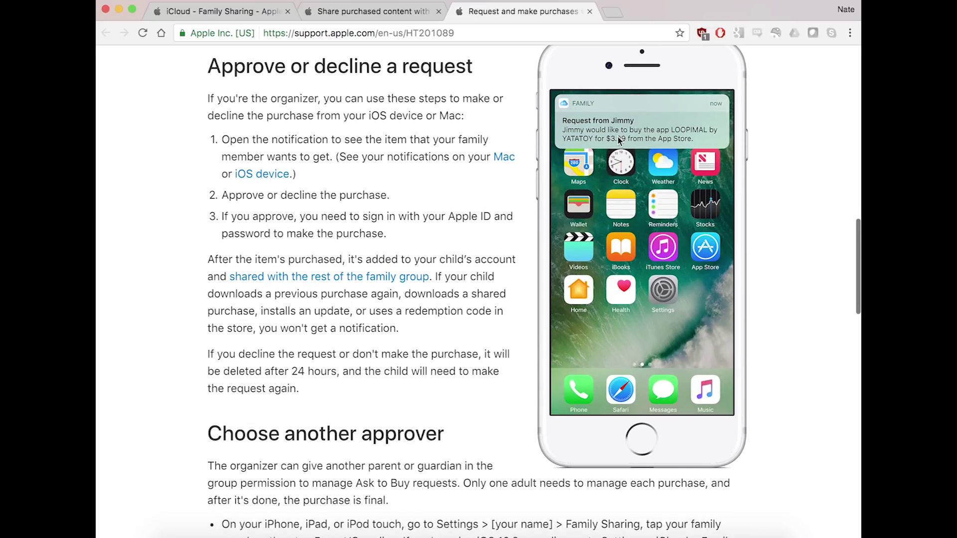
{"action": "scroll", "coordinate": [618, 137], "scroll_direction": "down", "scroll_amount": 10}
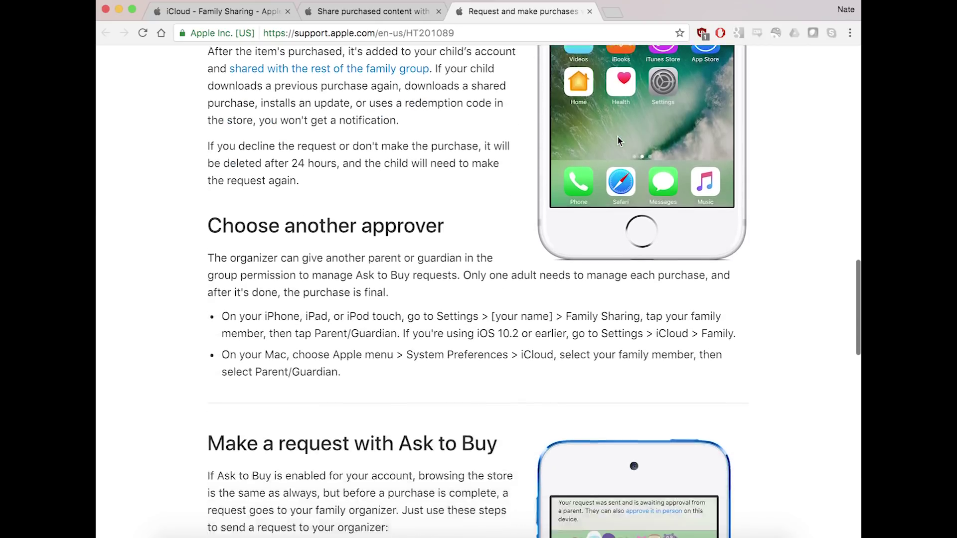
{"action": "scroll", "coordinate": [618, 139], "scroll_direction": "down", "scroll_amount": 5}
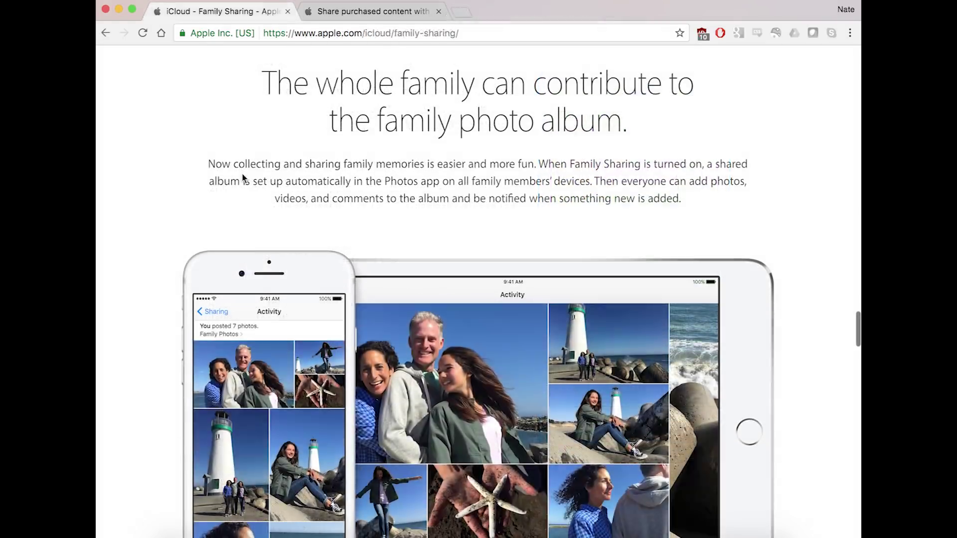
- Scroll the Family Sharing page to the automatically created shared Photos album section
{"action": "scroll", "coordinate": [243, 174], "scroll_direction": "down", "scroll_amount": 1}
{"action": "scroll", "coordinate": [242, 174], "scroll_direction": "down", "scroll_amount": 1}
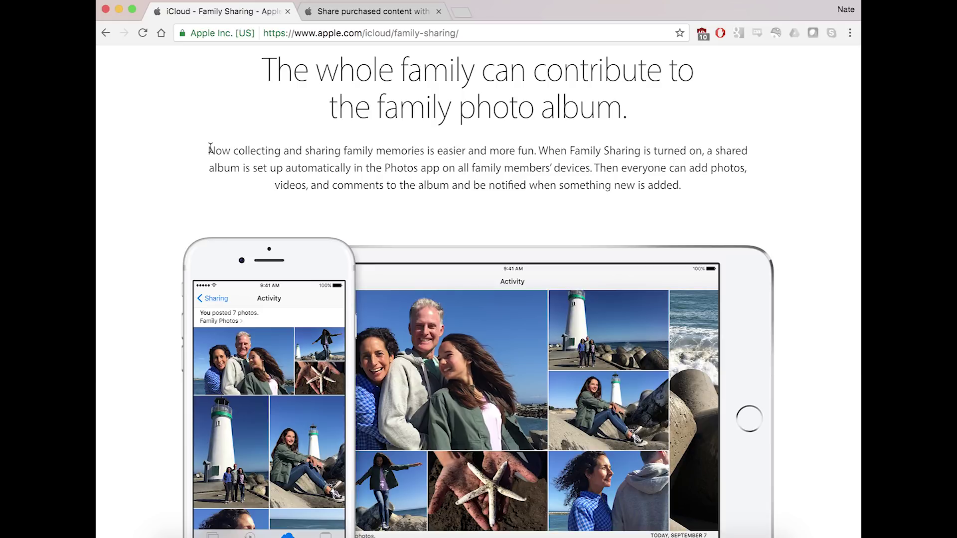
{"action": "scroll", "coordinate": [223, 229], "scroll_direction": "down", "scroll_amount": 3}
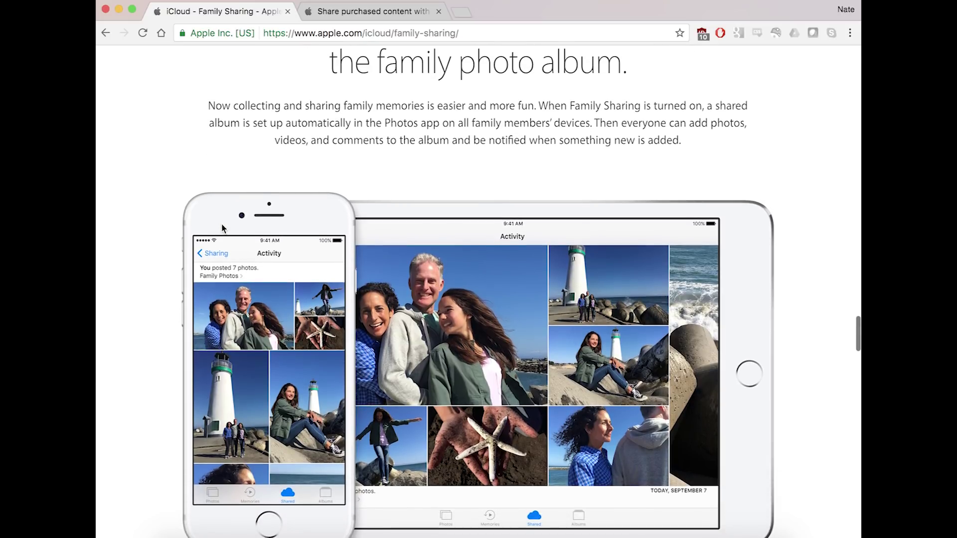
{"action": "scroll", "coordinate": [223, 229], "scroll_direction": "down", "scroll_amount": 3}
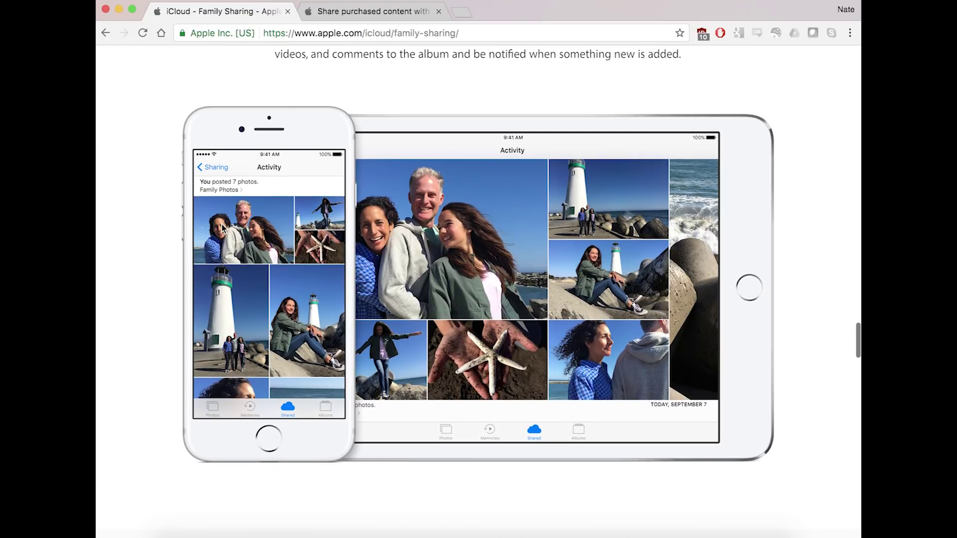
{"action": "scroll", "coordinate": [223, 229], "scroll_direction": "down", "scroll_amount": 2}
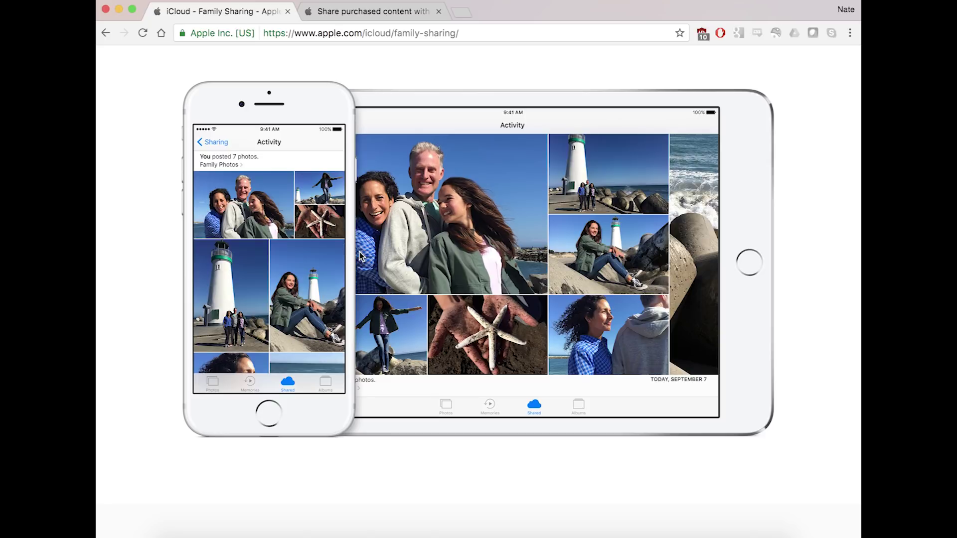
- Scroll down to the 'organized families' section showing the Family calendar on iPad
{"action": "scroll", "coordinate": [360, 256], "scroll_direction": "down", "scroll_amount": 10}
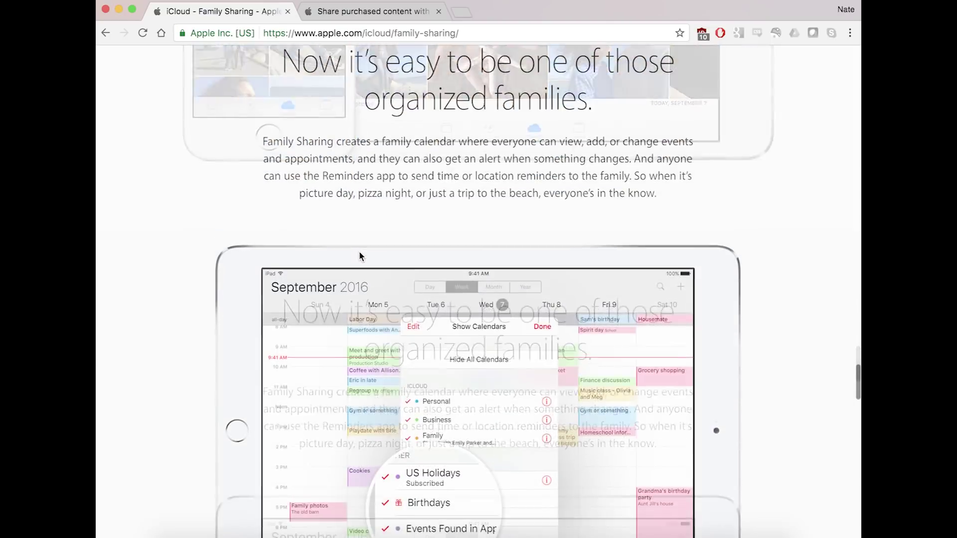
{"action": "scroll", "coordinate": [359, 253], "scroll_direction": "down", "scroll_amount": 4}
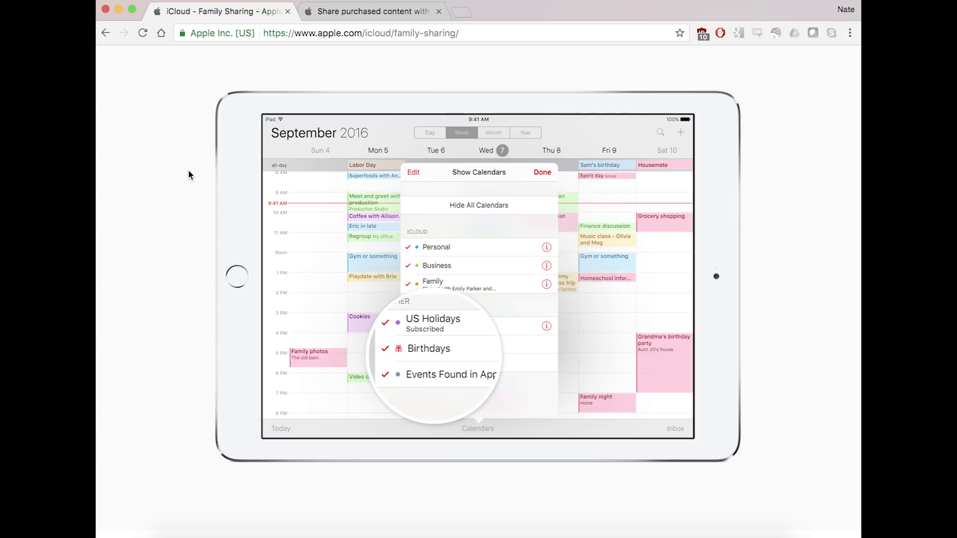
- Scroll past the Find My Friends location section to 'Kids under 13 can have an account, too.'
{"action": "scroll", "coordinate": [188, 172], "scroll_direction": "down", "scroll_amount": 7}
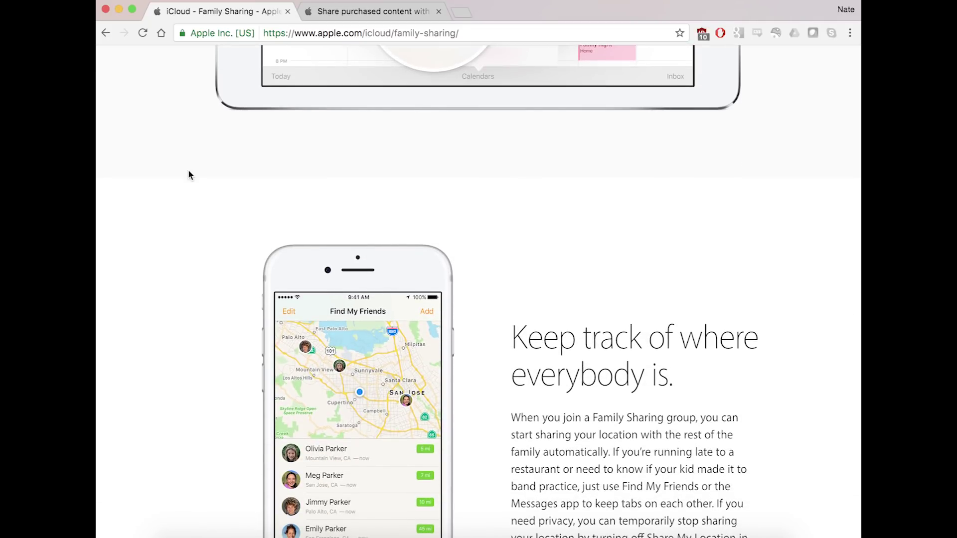
{"action": "scroll", "coordinate": [189, 171], "scroll_direction": "down", "scroll_amount": 4}
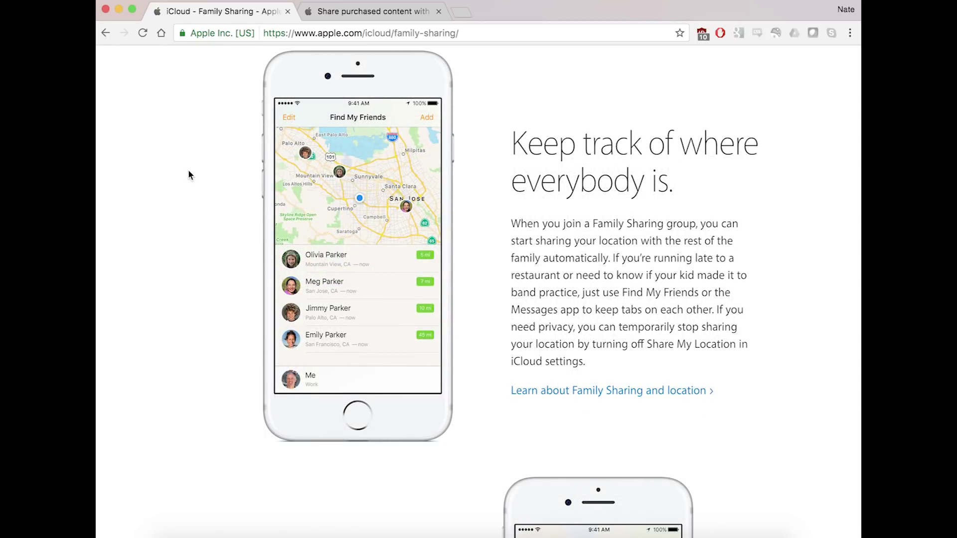
{"action": "scroll", "coordinate": [189, 170], "scroll_direction": "down", "scroll_amount": 1}
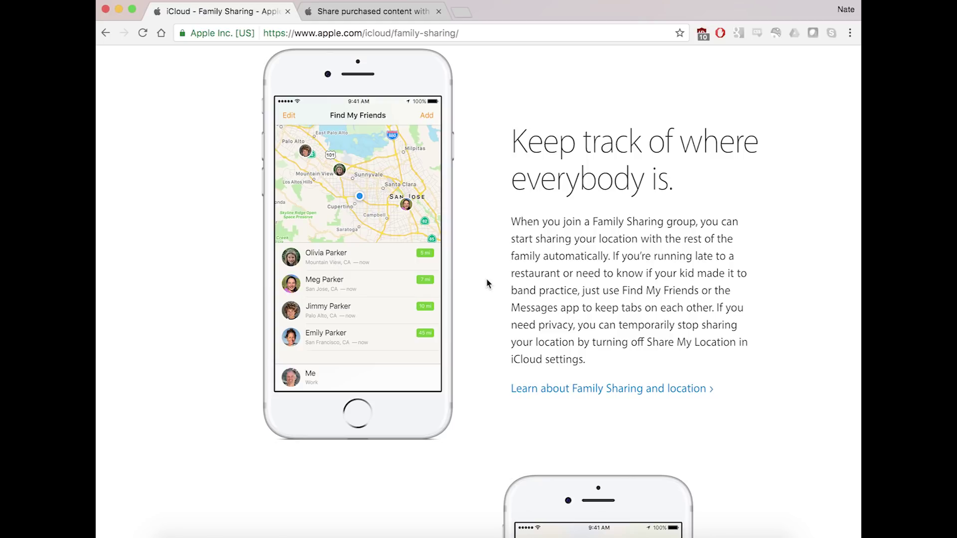
{"action": "scroll", "coordinate": [487, 284], "scroll_direction": "down", "scroll_amount": 6}
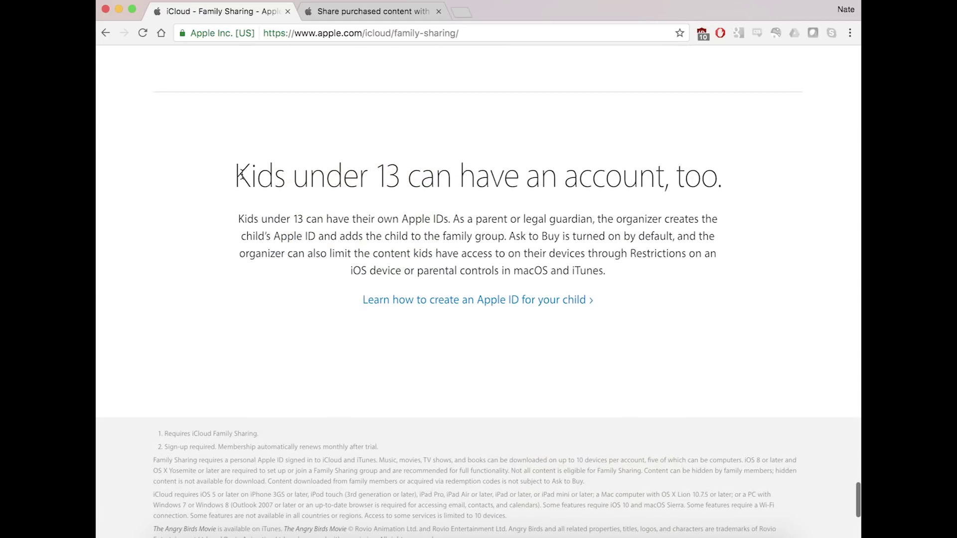
- Highlight the 'Kids under 13 can have an account, too' heading
{"action": "left_click_drag", "start_coordinate": [240, 180], "coordinate": [723, 180]}
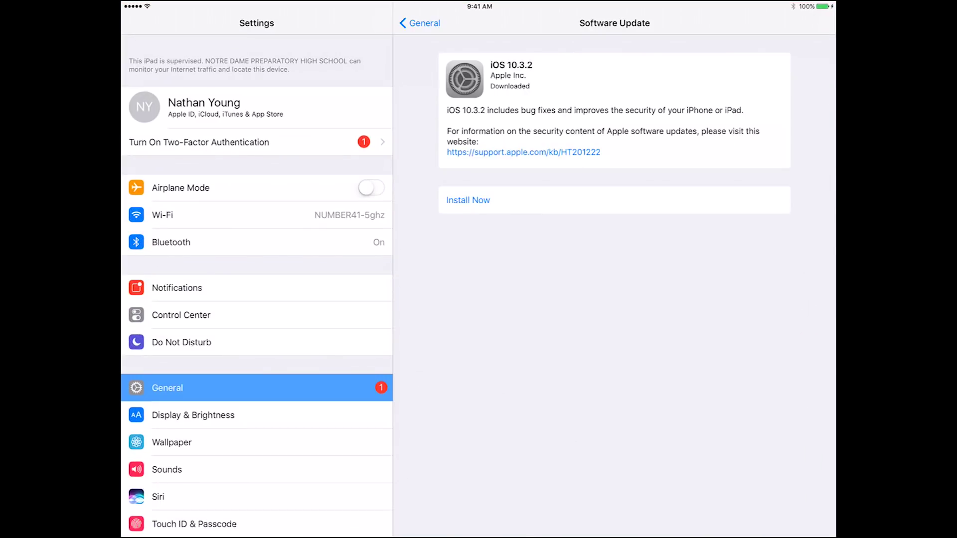
- From the Apple ID page in Settings, look through the iCloud settings and return
{"action": "left_click", "coordinate": [204, 106]}
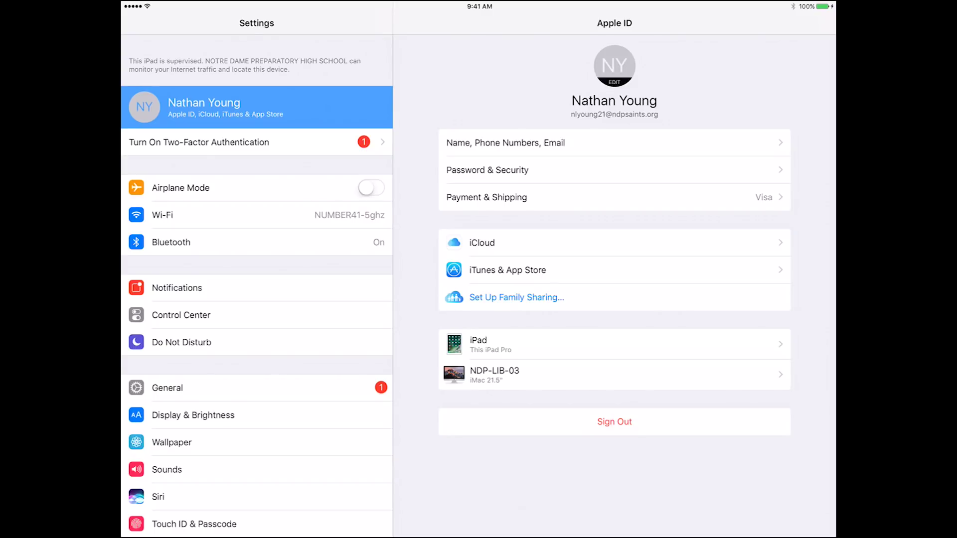
{"action": "left_click", "coordinate": [482, 242]}
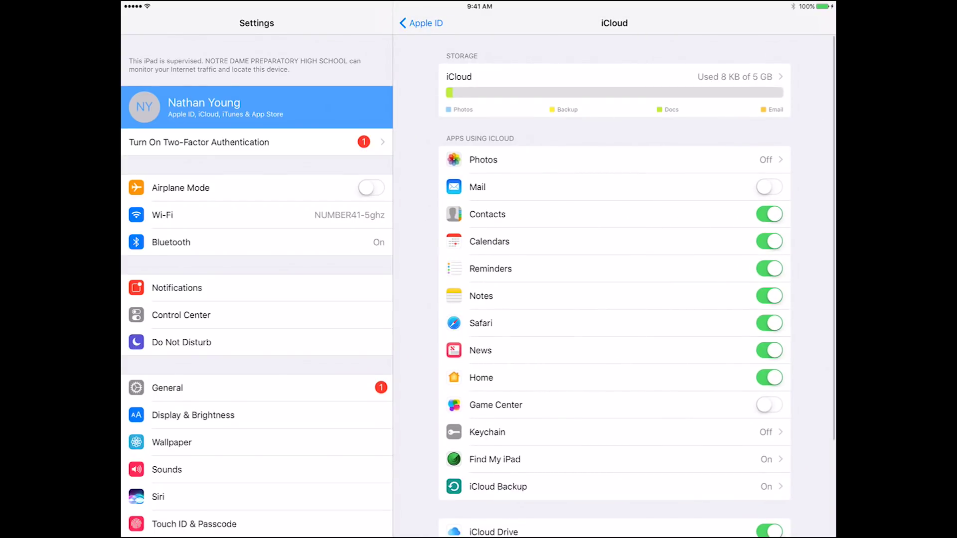
{"action": "scroll", "coordinate": [614, 299], "scroll_direction": "down", "scroll_amount": 4}
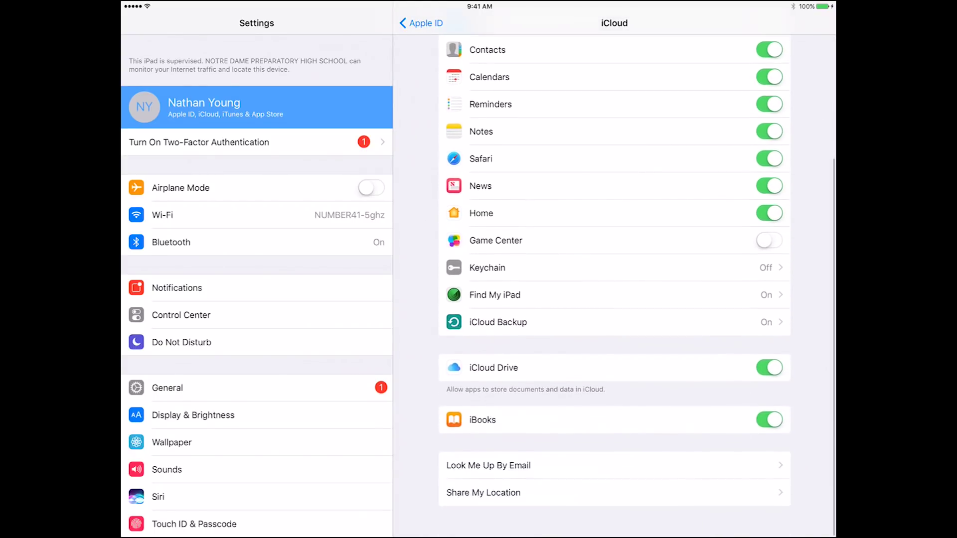
{"action": "scroll", "coordinate": [614, 300], "scroll_direction": "up", "scroll_amount": 5}
{"action": "left_click", "coordinate": [421, 23]}
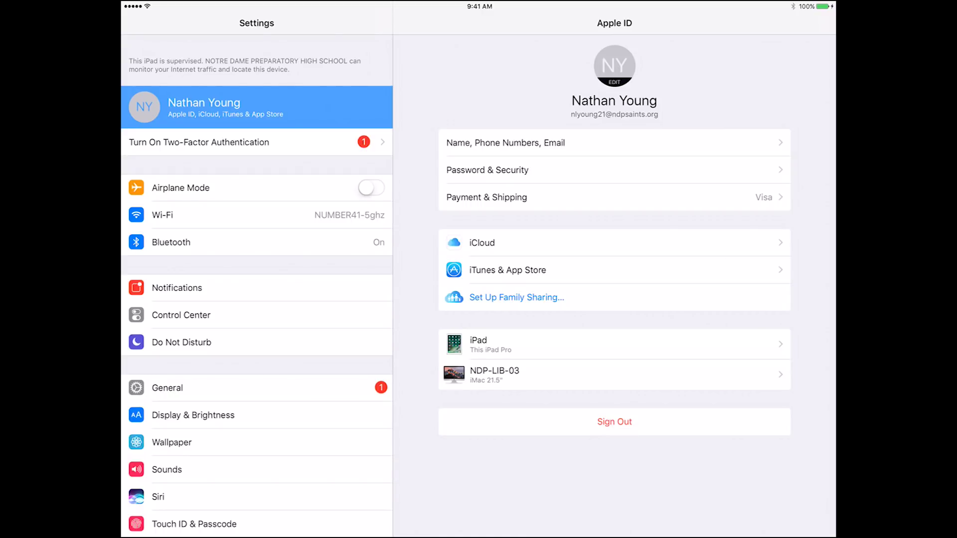
- Set up Family Sharing as Organizer, sharing purchases paid with the Visa card
{"action": "left_click", "coordinate": [517, 298]}
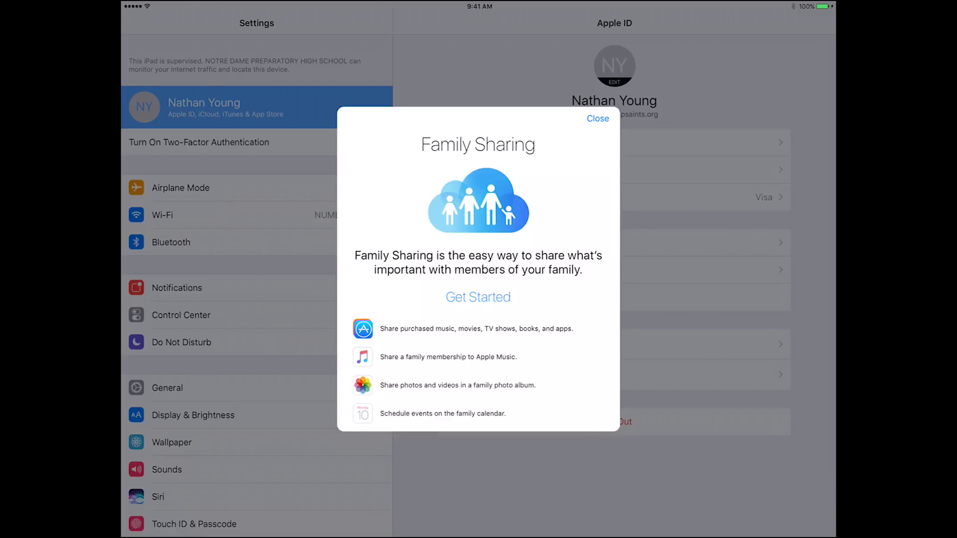
{"action": "left_click", "coordinate": [478, 297]}
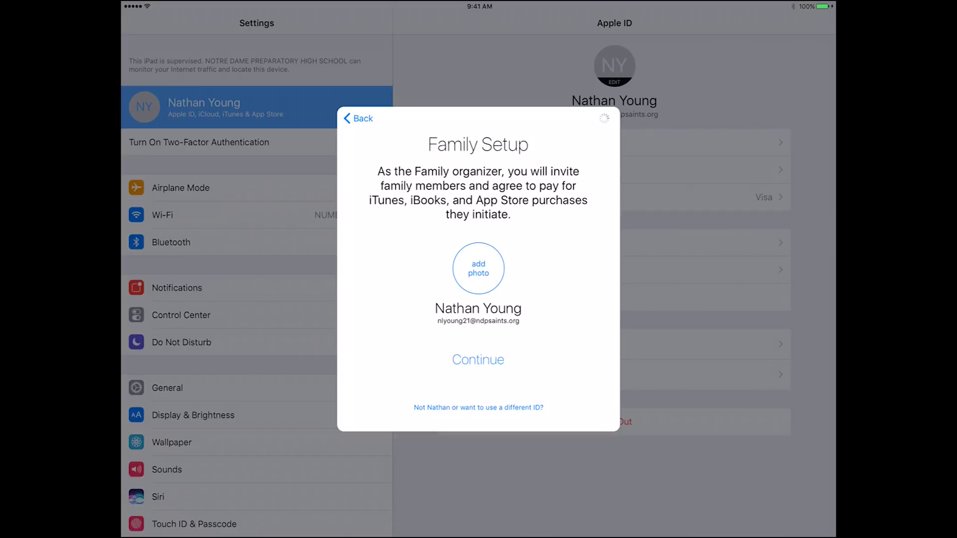
{"action": "left_click", "coordinate": [478, 360]}
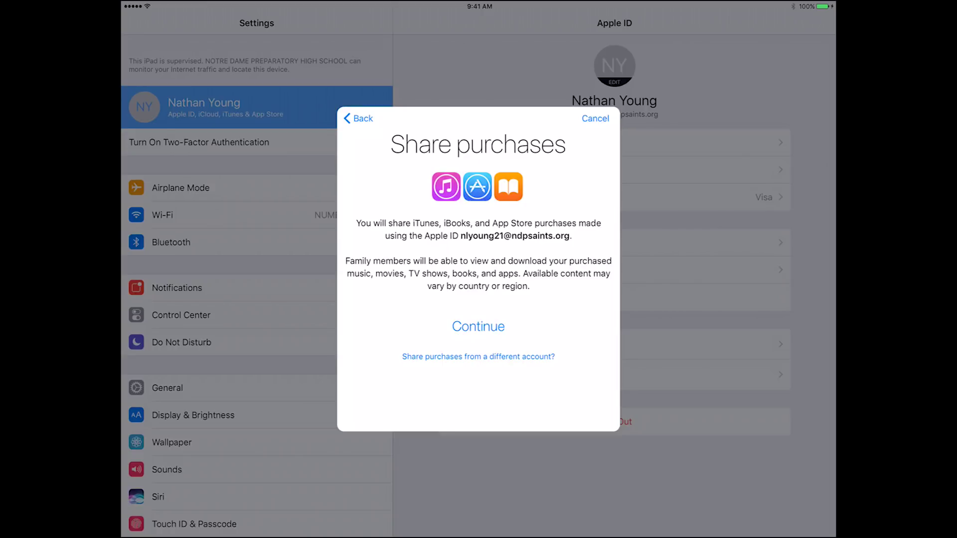
{"action": "left_click", "coordinate": [478, 327]}
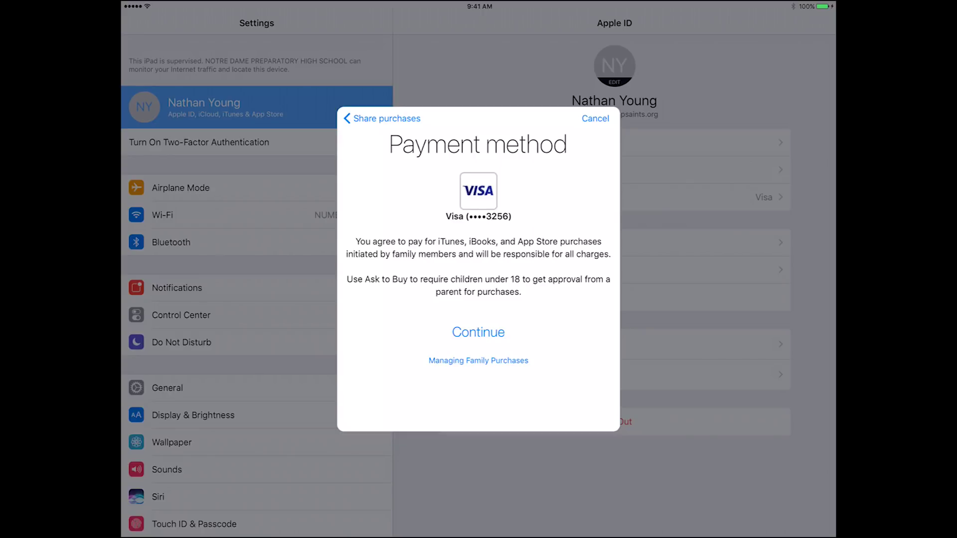
{"action": "left_click", "coordinate": [478, 332]}
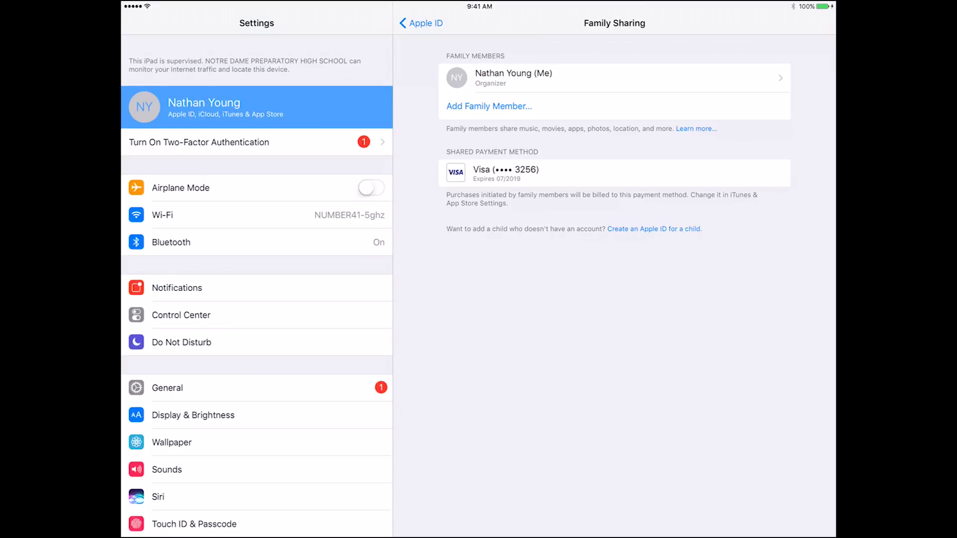
- Invite a new family member by their pasted e-mail address and view the pending invitation
{"action": "left_click", "coordinate": [489, 106]}
{"action": "key", "text": "super+v"}
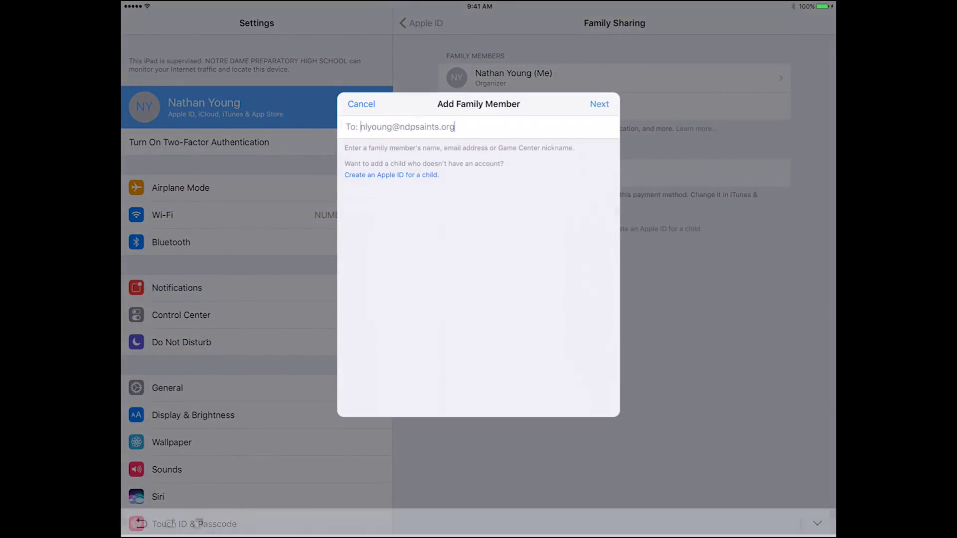
{"action": "key", "text": "Return"}
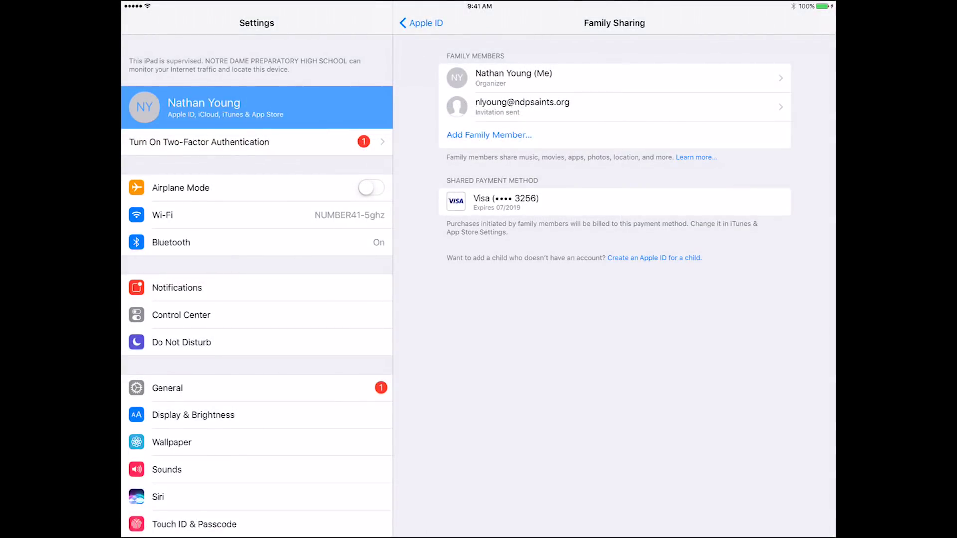
{"action": "left_click", "coordinate": [522, 106]}
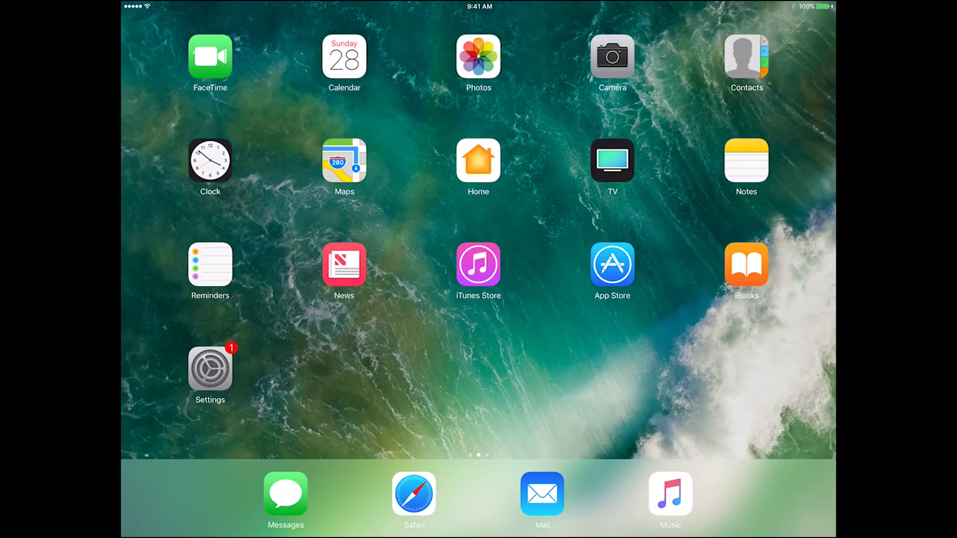
- In Calendar, change the Family calendar's colour from yellow to purple
{"action": "left_click", "coordinate": [344, 57]}
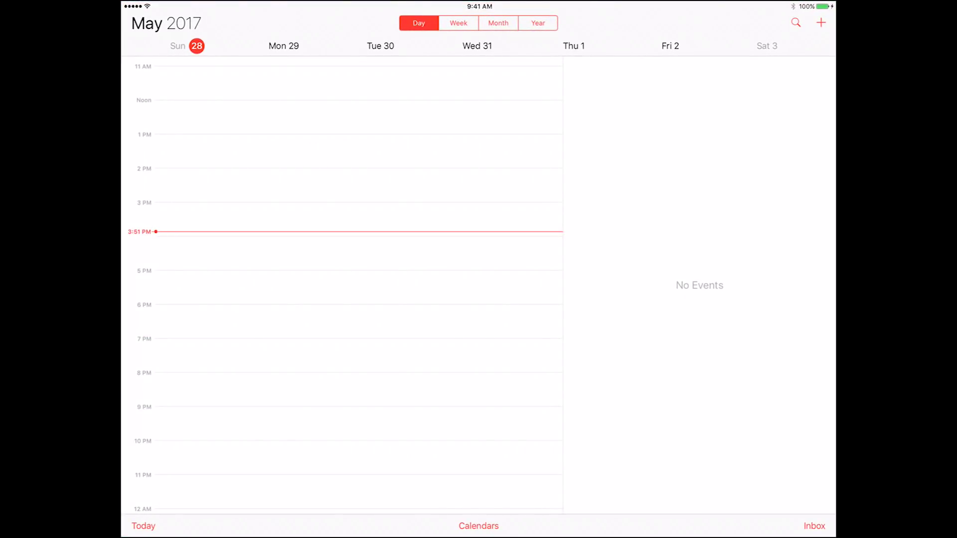
{"action": "left_click", "coordinate": [479, 526]}
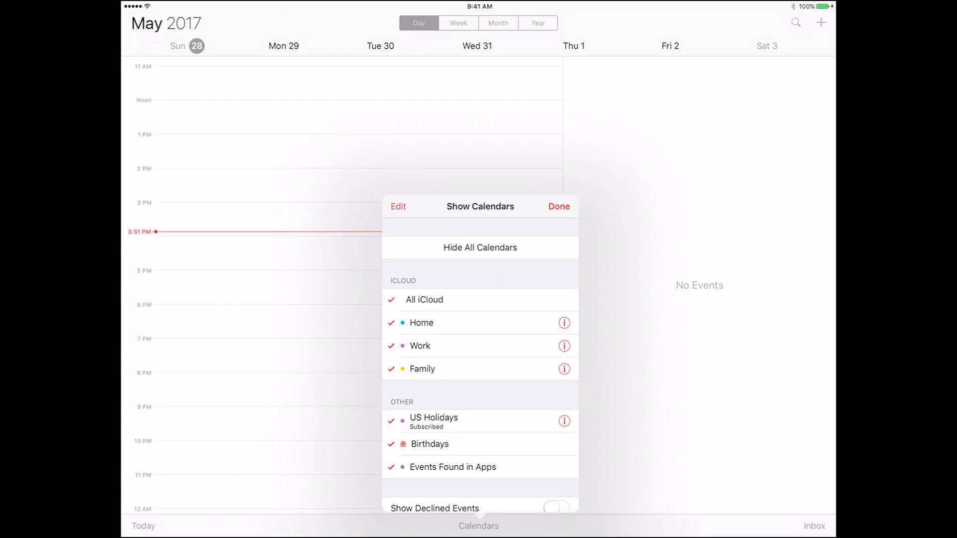
{"action": "left_click", "coordinate": [564, 369]}
{"action": "left_click", "coordinate": [415, 413]}
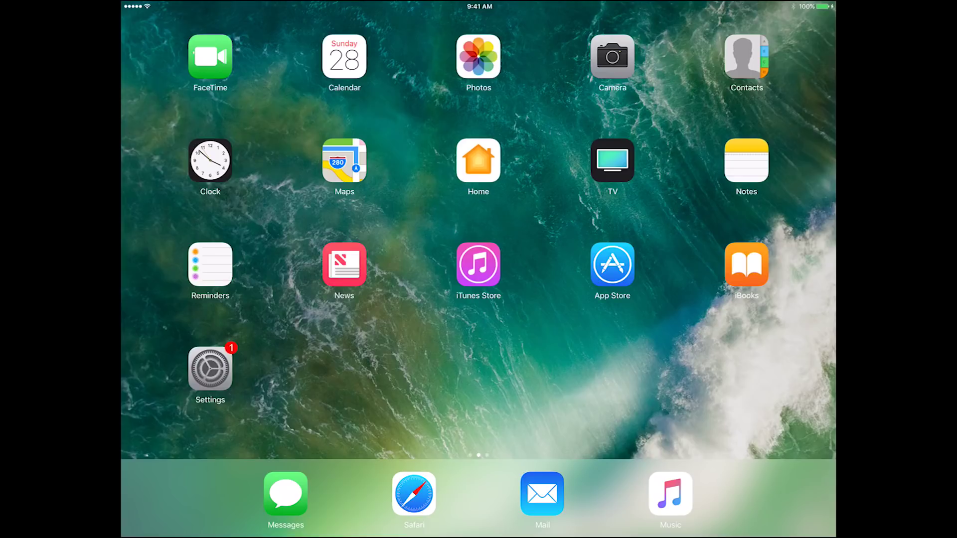
- Check the Shared Activity feed in Photos, then go to the second home screen page
{"action": "left_click", "coordinate": [479, 56]}
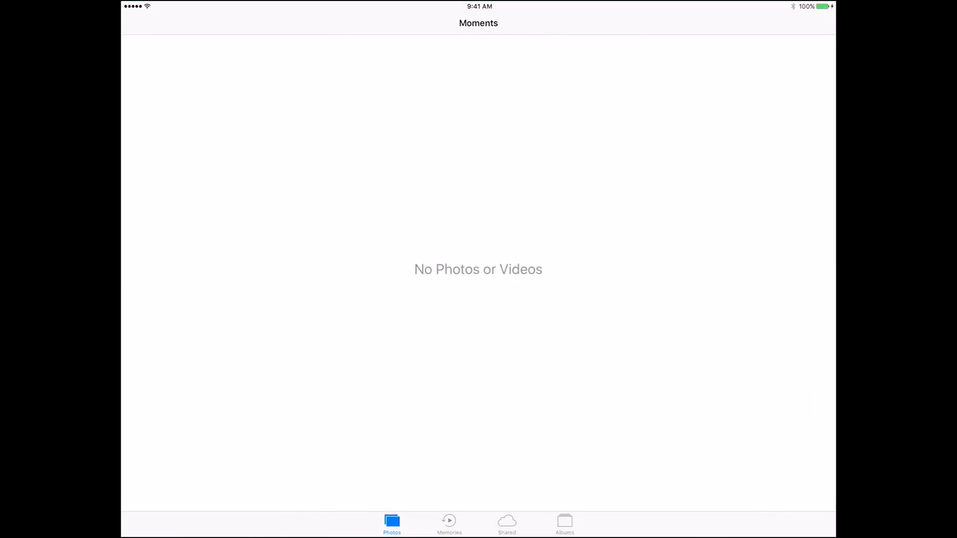
{"action": "left_click", "coordinate": [507, 524]}
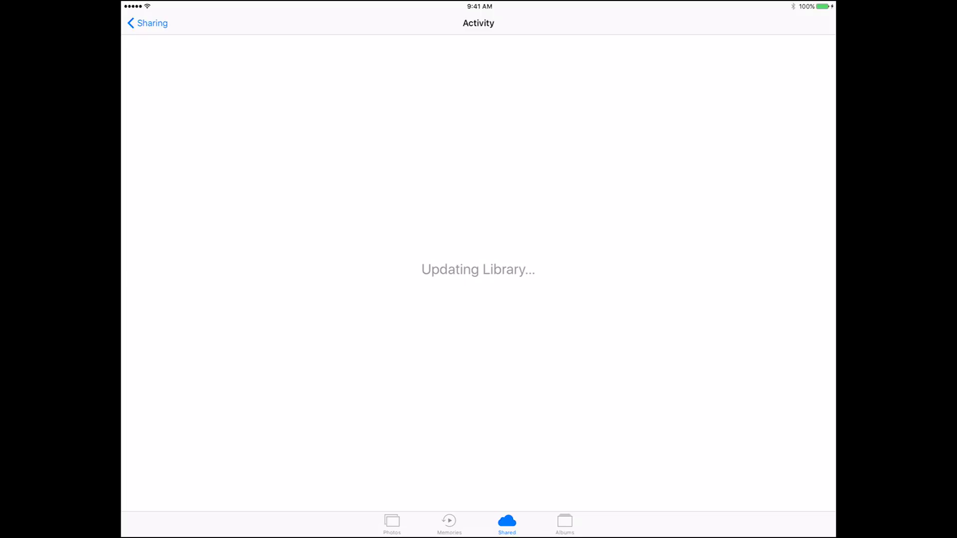
{"action": "key", "text": "super+shift+h"}
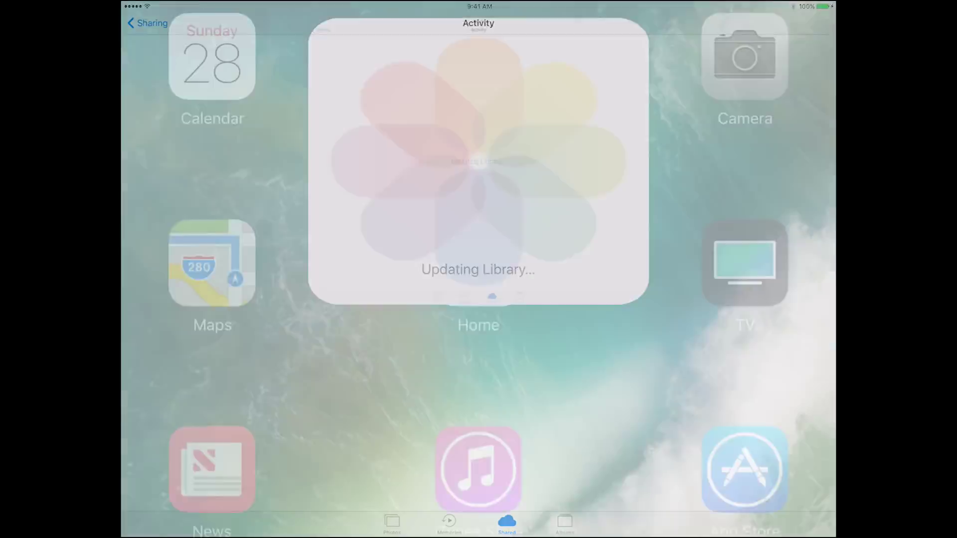
{"action": "left_click_drag", "start_coordinate": [698, 269], "coordinate": [299, 269]}
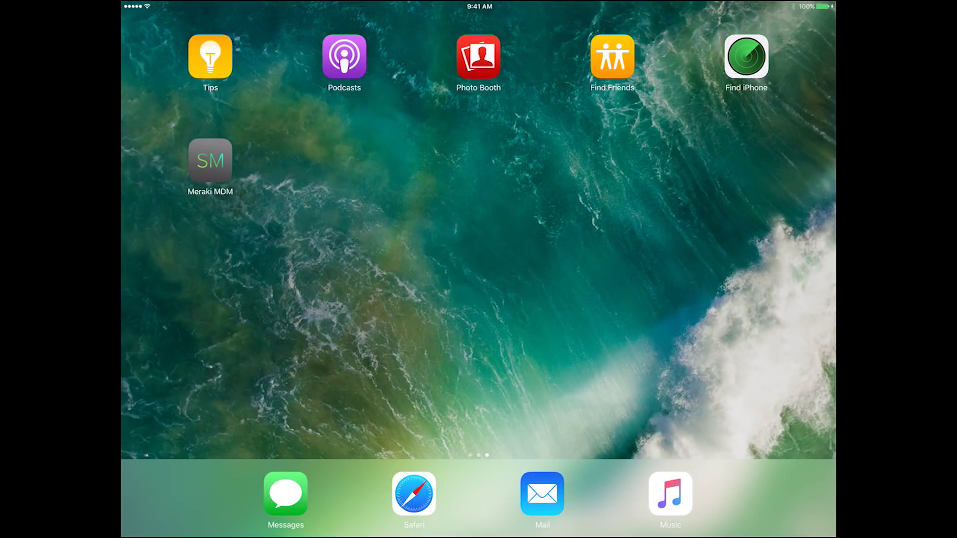
- Launch Find My Friends and allow it to use the iPad's location
{"action": "left_click", "coordinate": [612, 56]}
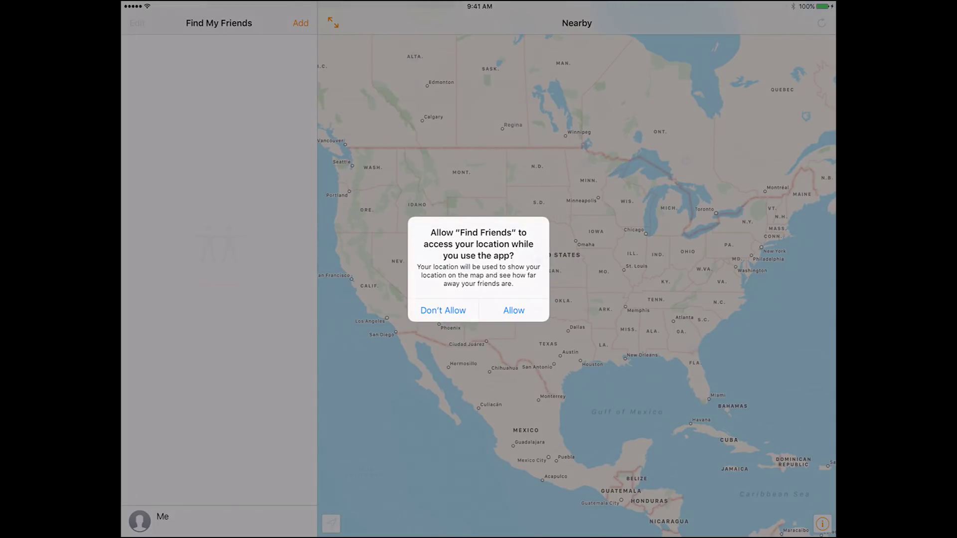
{"action": "left_click", "coordinate": [514, 310]}
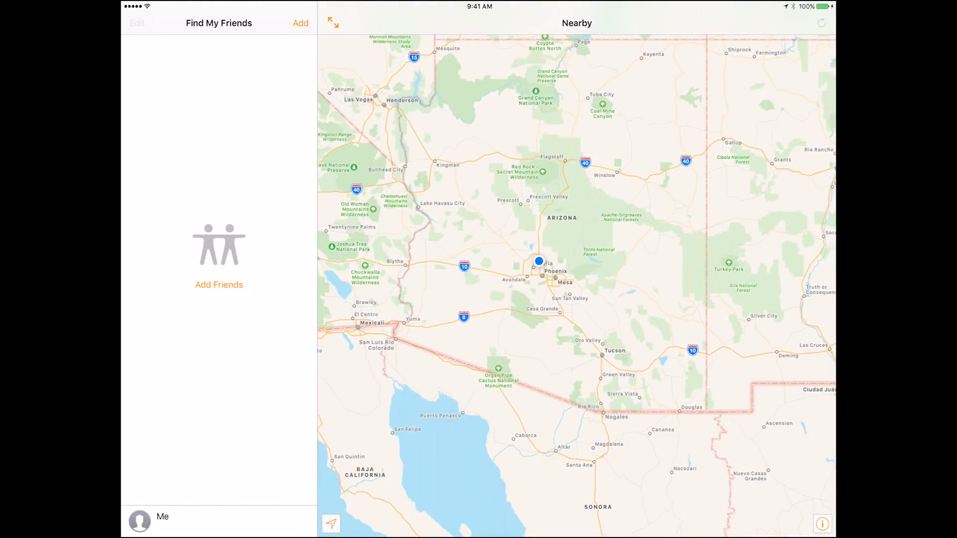